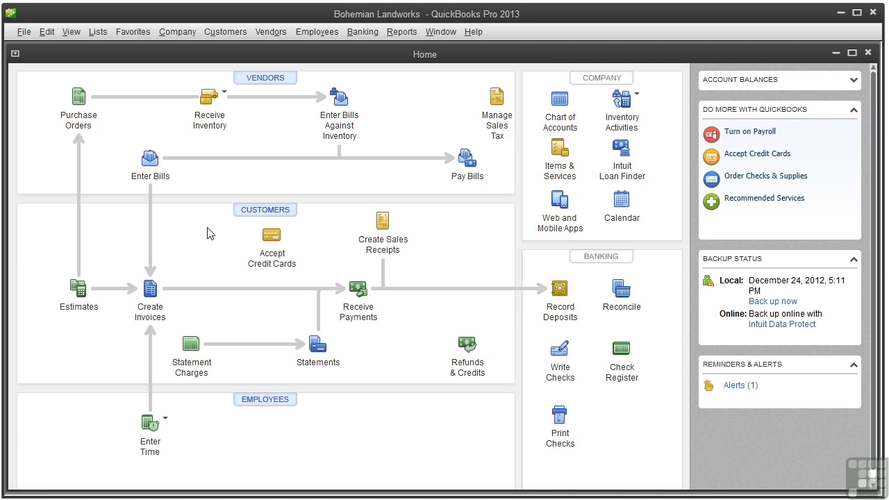
In Time & Expenses company preferences, set time tracking to Yes with Monday as first work day.
click(43, 33)
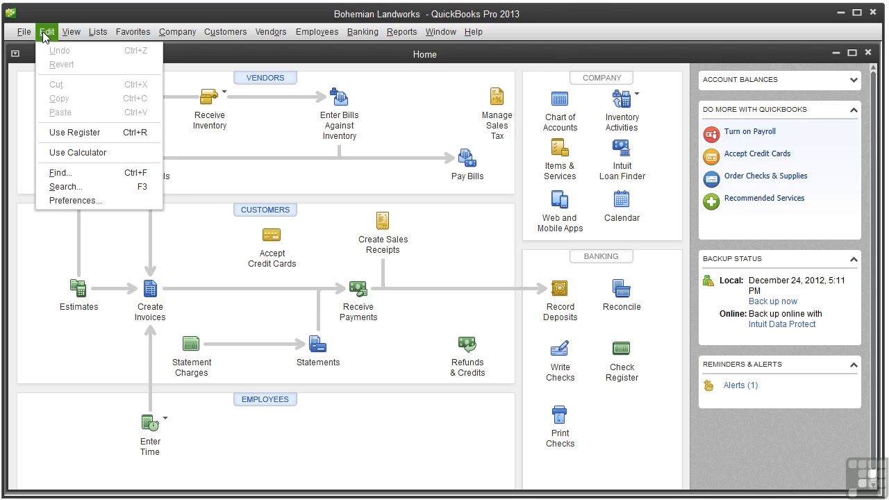
click(68, 199)
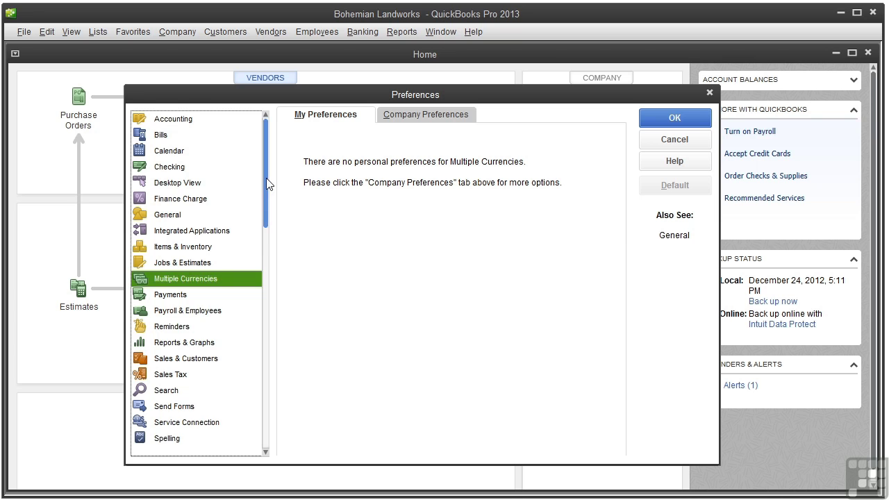
drag(269, 183, 260, 449)
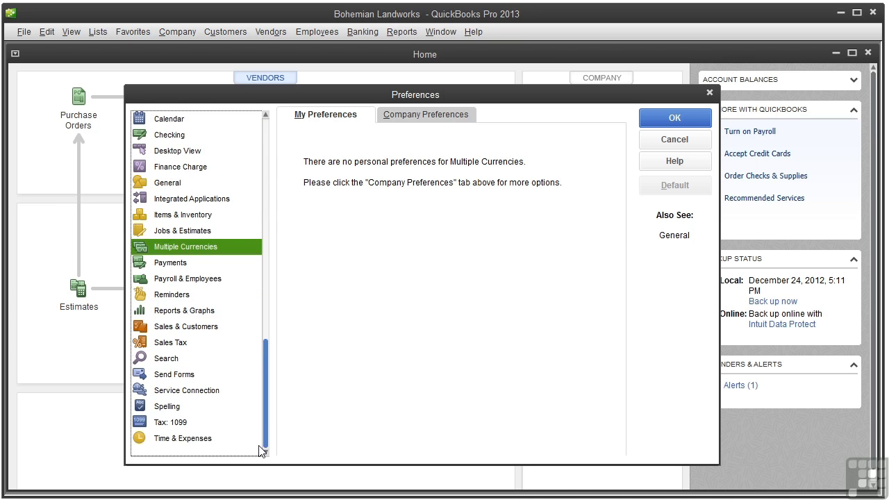
click(173, 442)
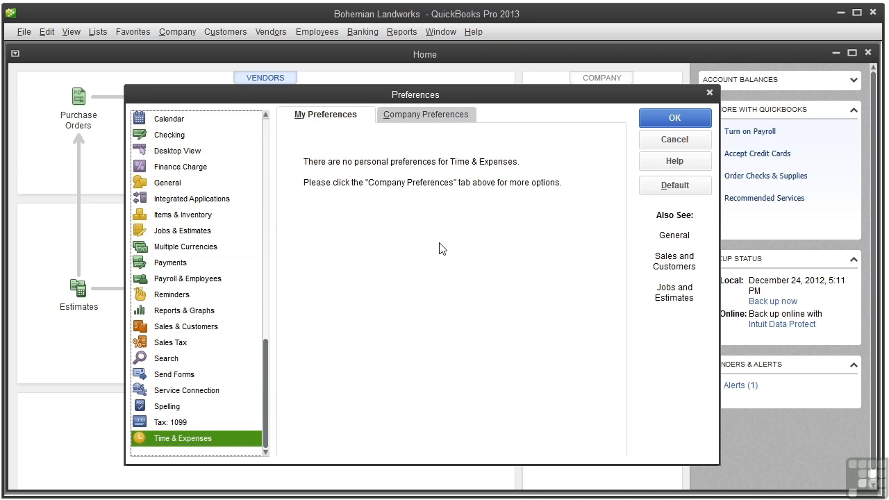
click(441, 118)
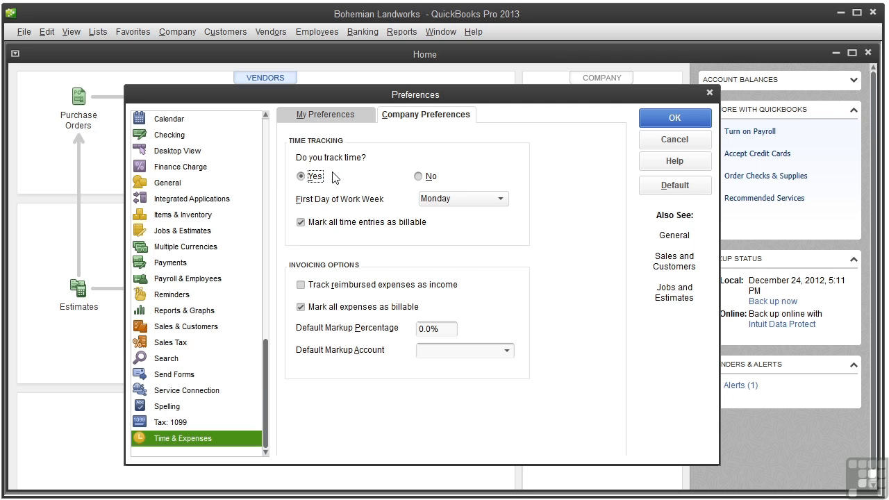
click(419, 177)
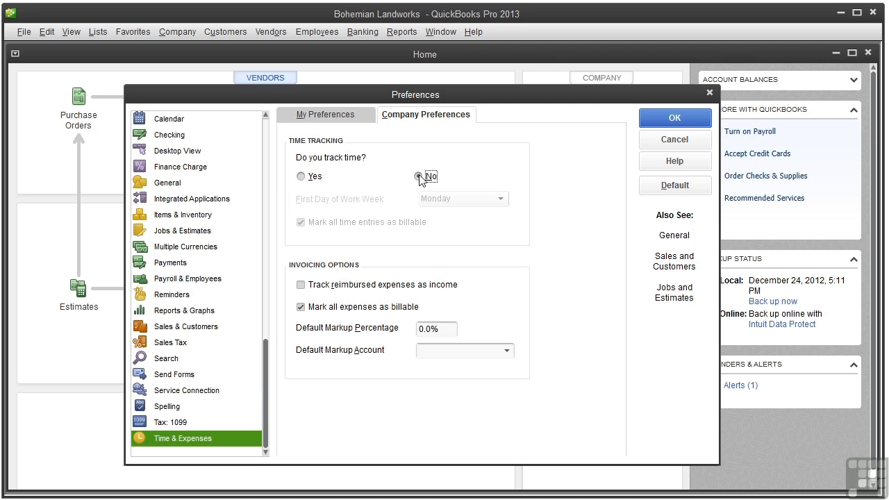
click(301, 178)
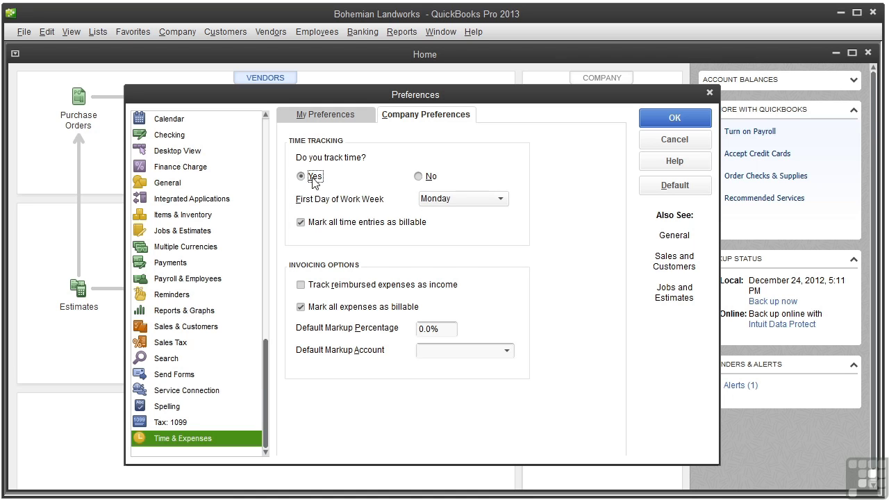
click(500, 200)
click(472, 232)
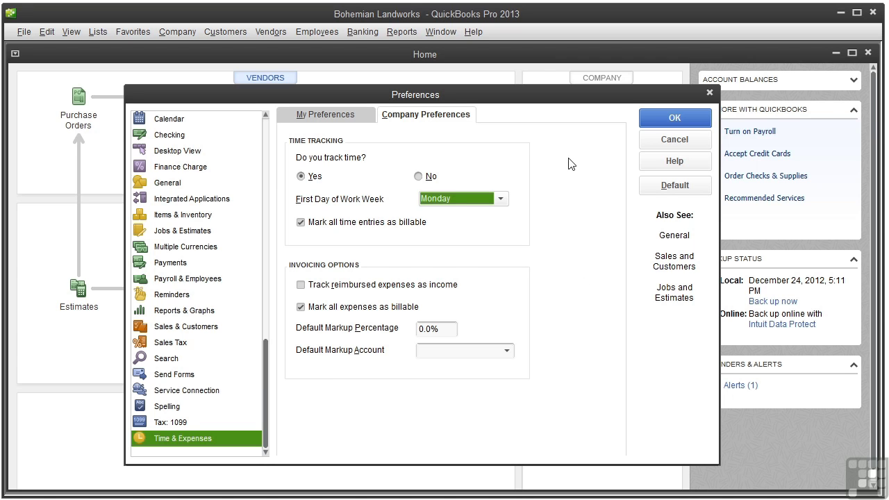
Apply the preferences, then try a non-billable single time activity and discard it without saving.
click(673, 121)
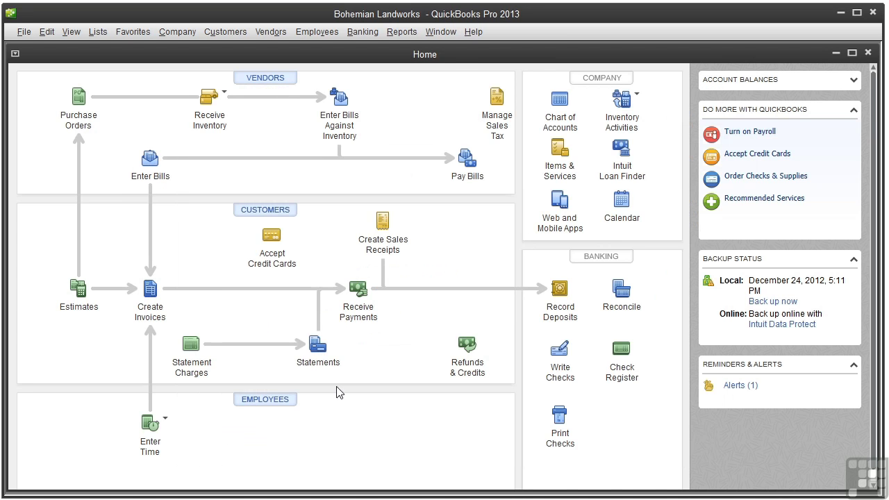
click(165, 423)
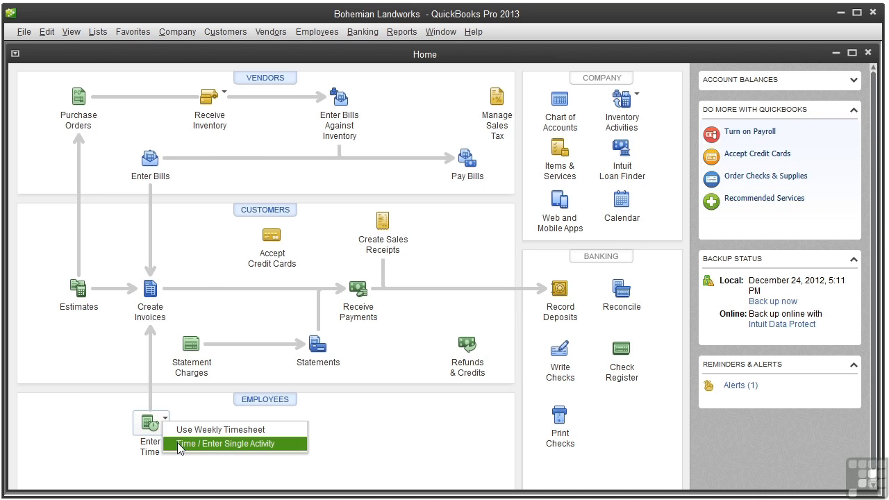
click(177, 442)
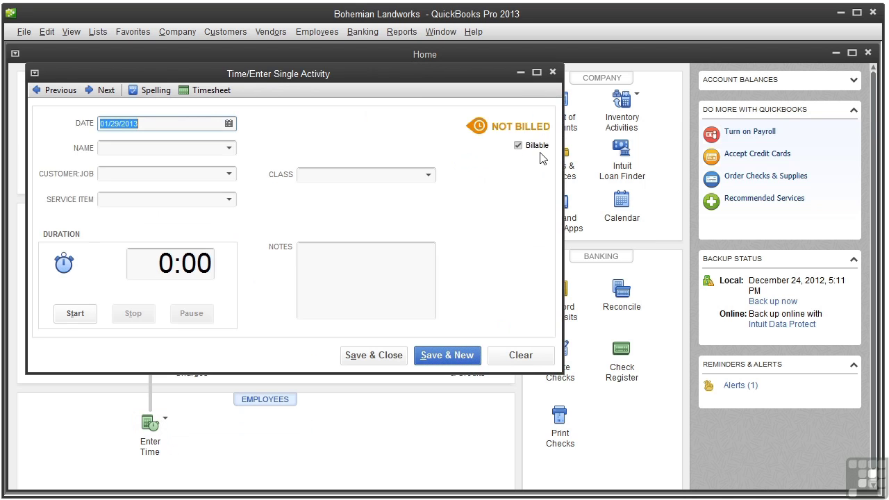
click(518, 146)
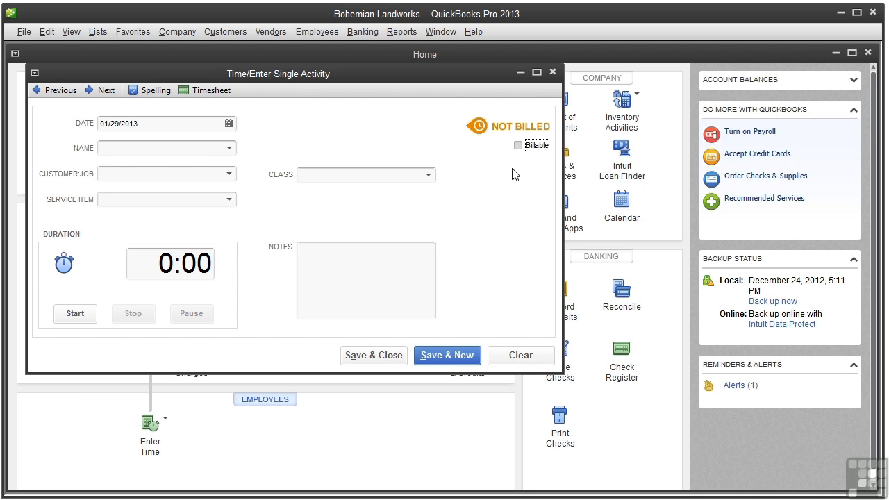
click(553, 72)
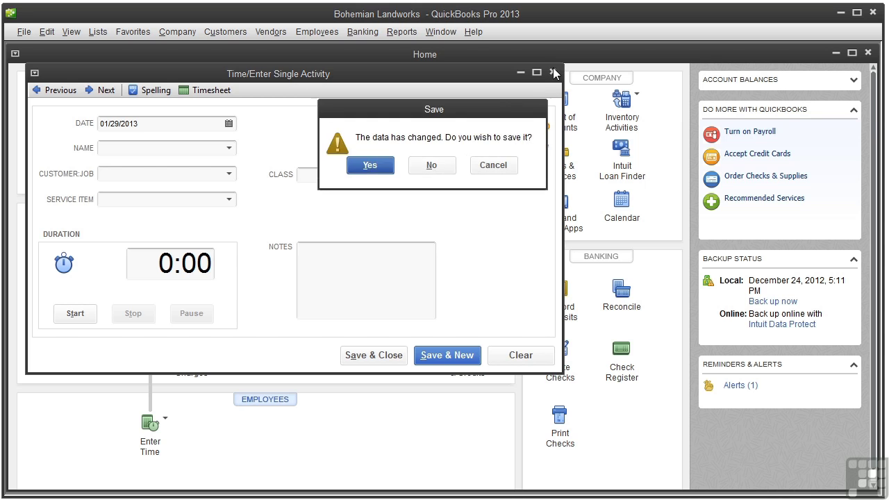
click(431, 166)
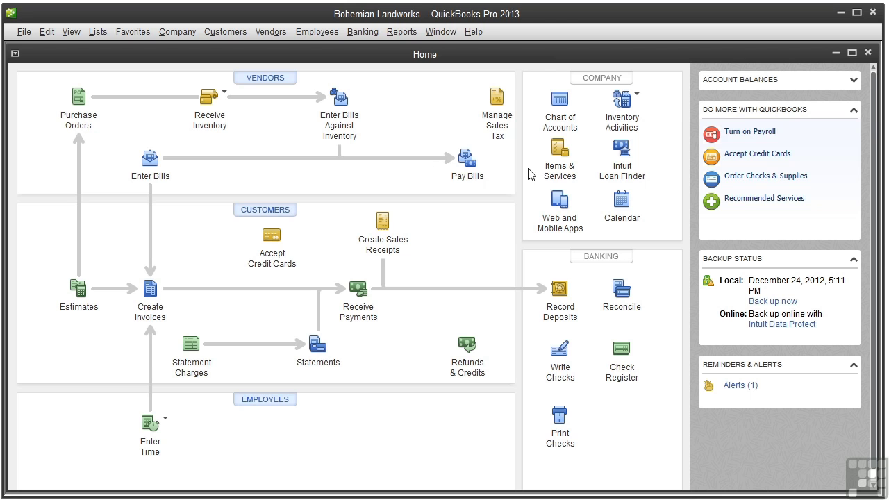
Start a new Service item named 'Admin' from the Item List and open its Account dropdown.
click(561, 175)
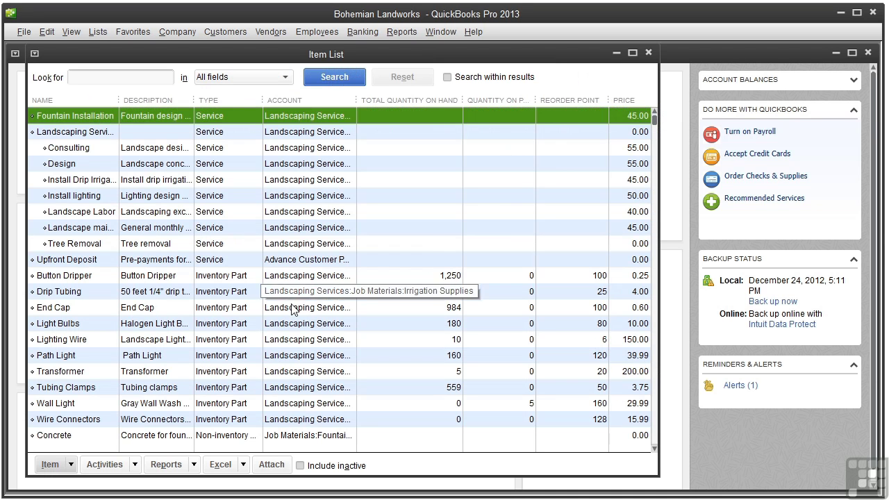
click(72, 465)
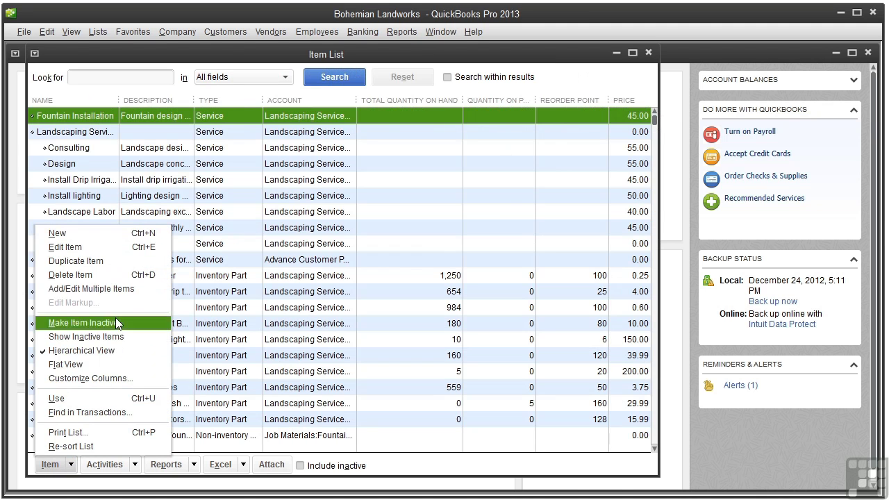
click(141, 236)
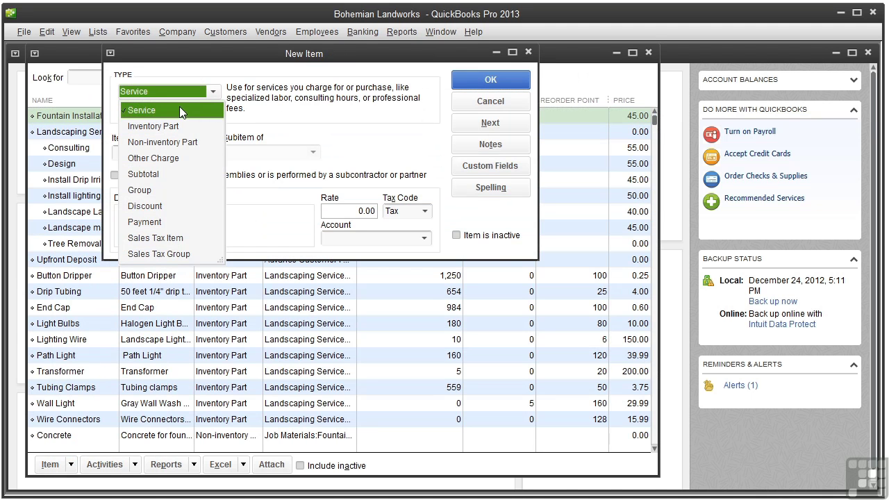
click(179, 109)
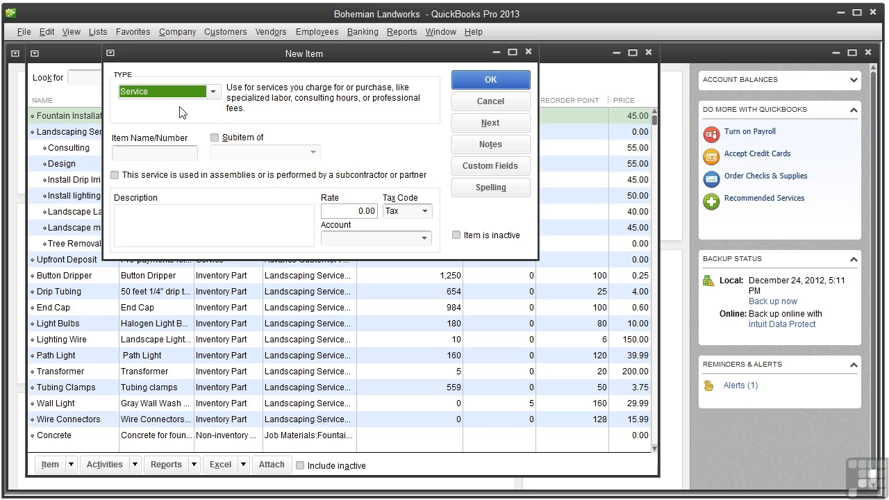
click(125, 151)
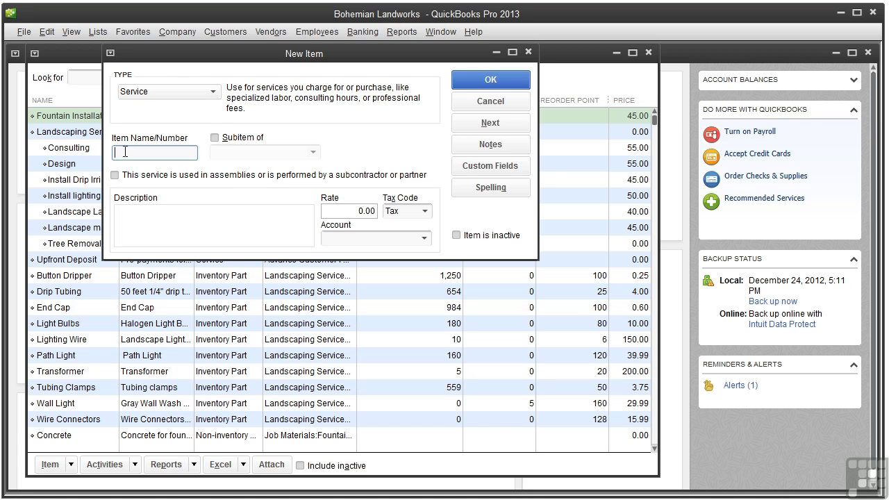
text(Admin)
click(358, 210)
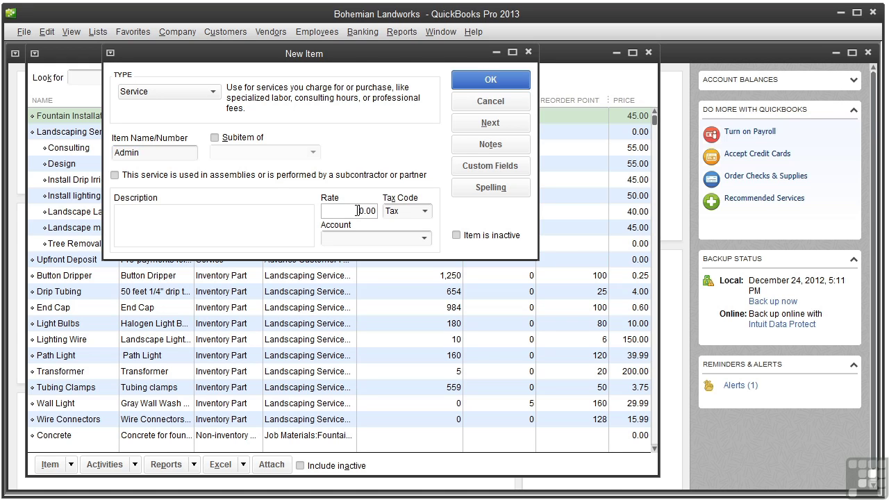
click(424, 237)
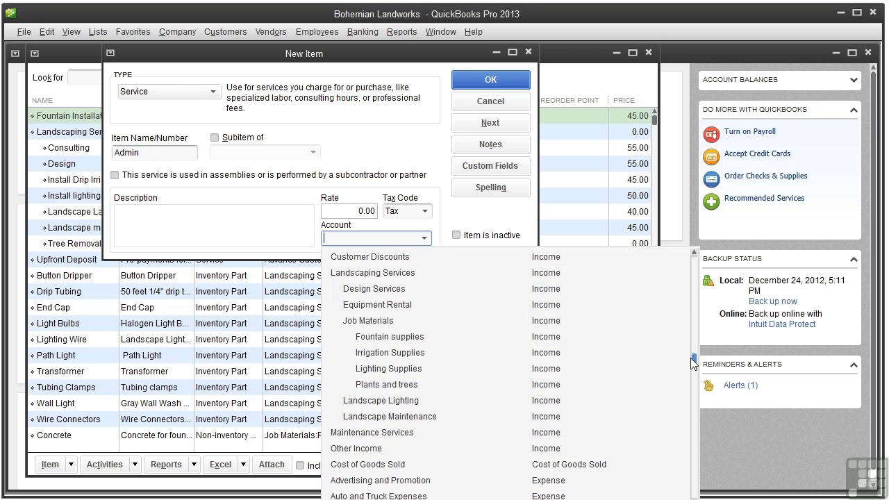
drag(692, 357, 685, 251)
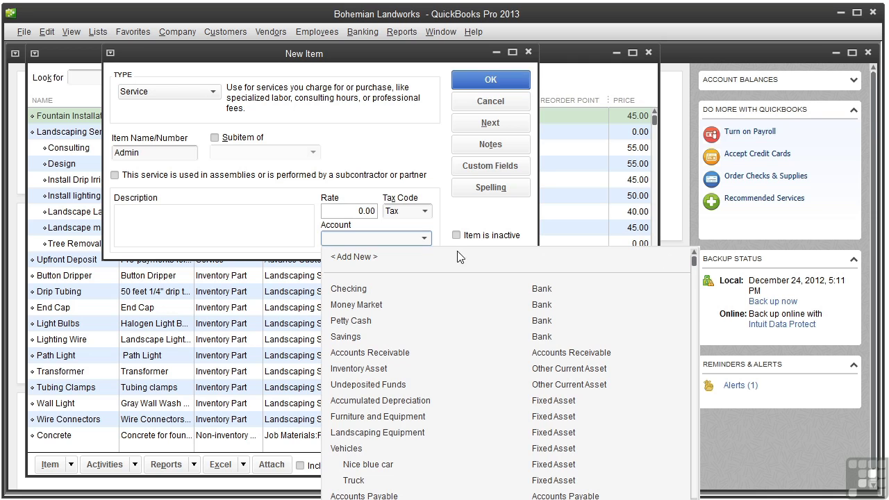
Create a new Income account 'Nonbillable Admin Tasks' and assign it to the Admin item.
click(339, 258)
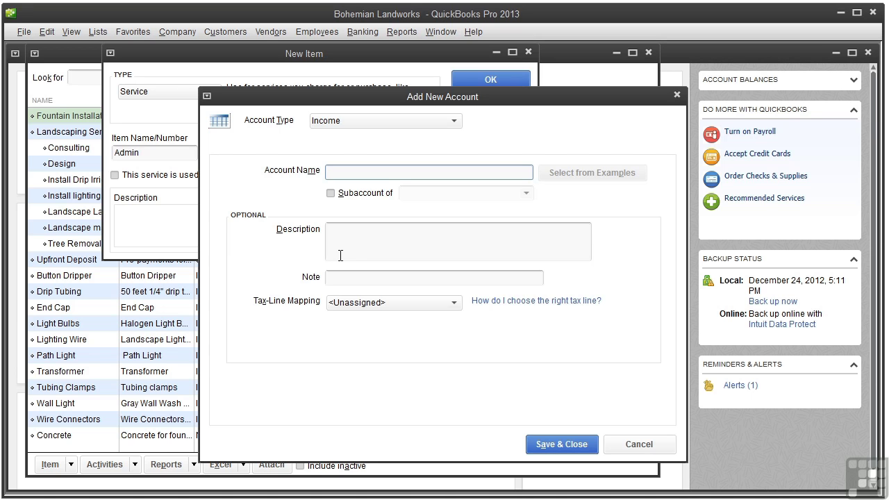
text(Nonbillable Admin Tasks)
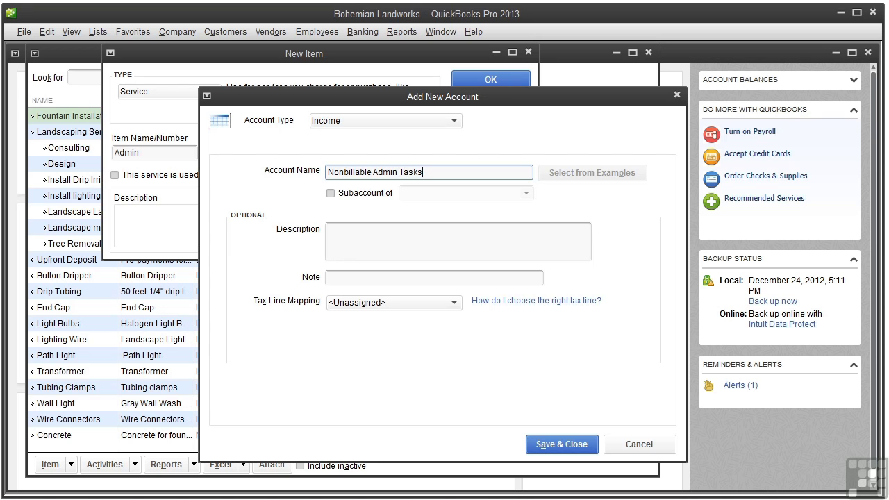
click(545, 446)
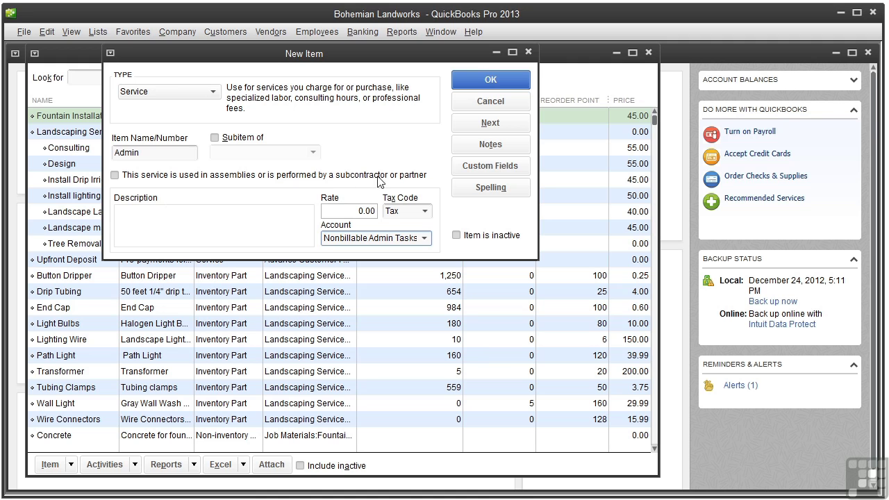
Save the Admin service item at a 0.00 rate with the subcontractor option left off.
click(115, 176)
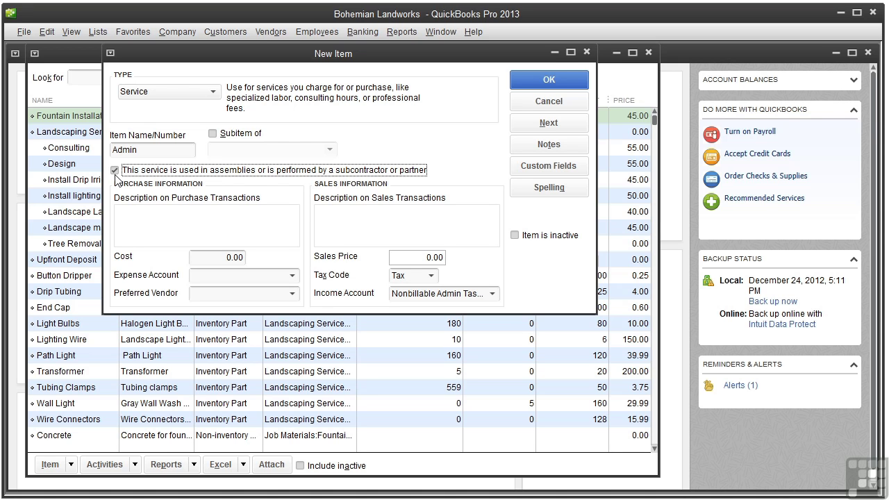
click(115, 171)
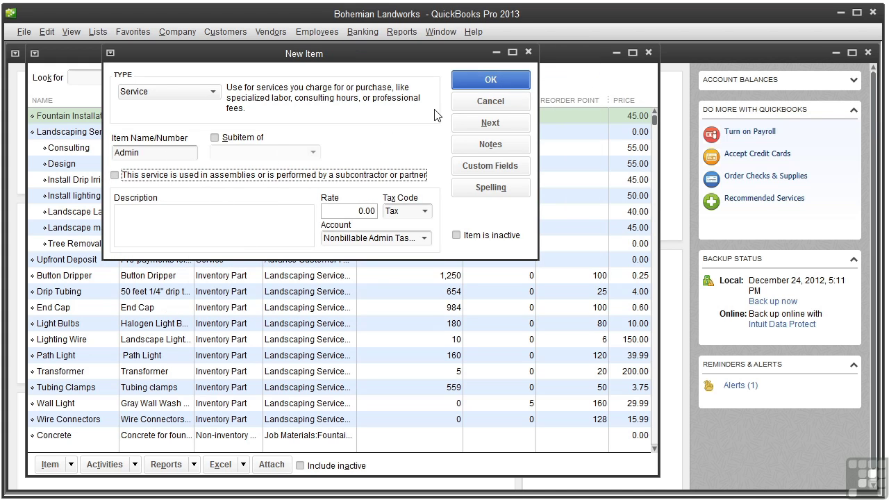
click(489, 82)
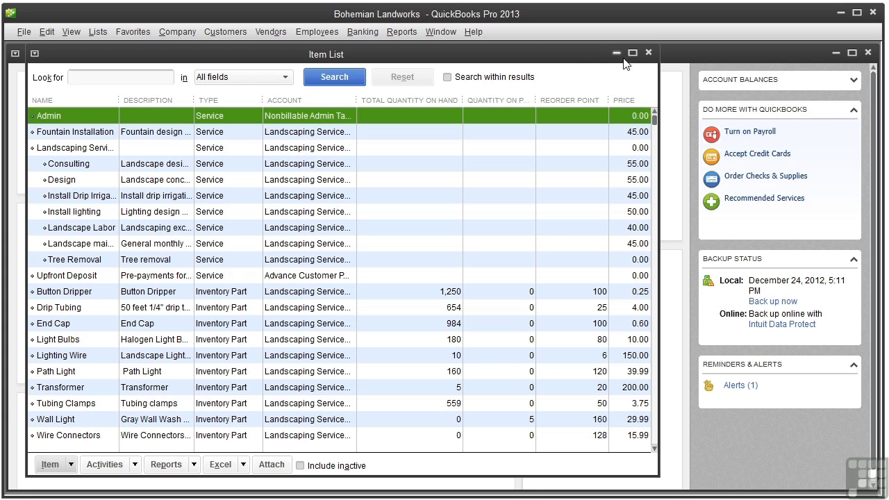
Close the Item List, add a customer named 'Company Tasks', then close the Customer Center.
click(649, 53)
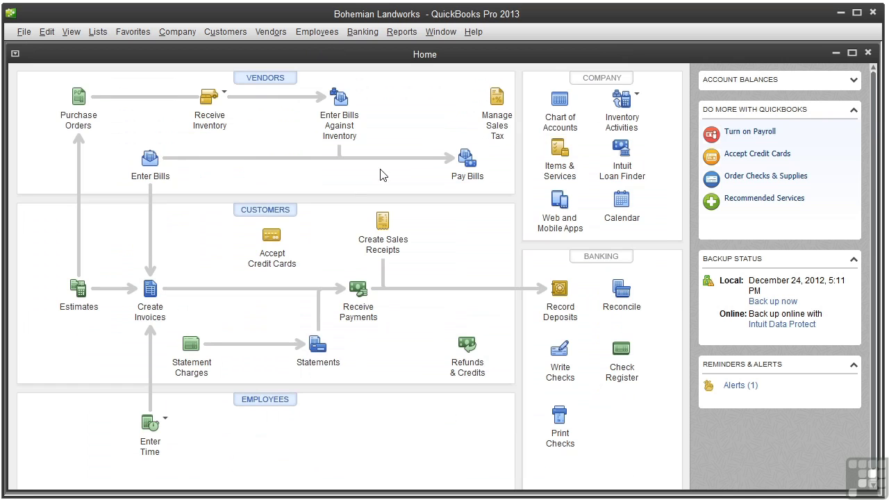
click(270, 217)
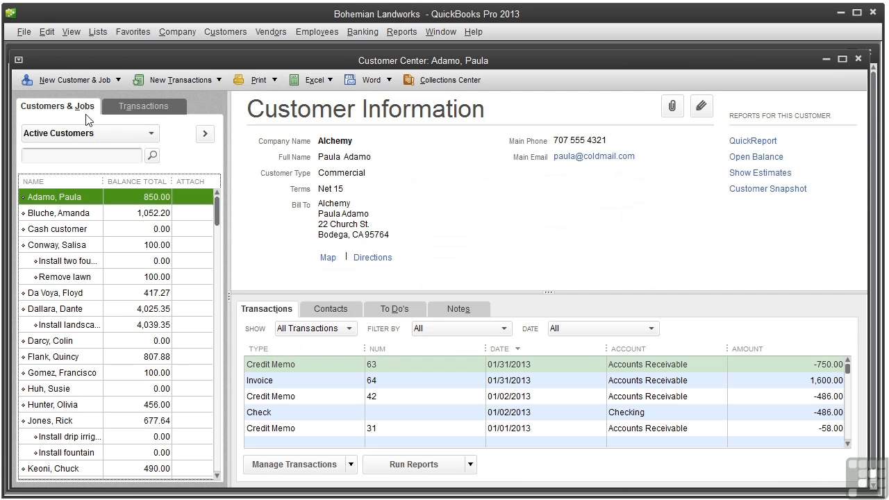
click(78, 82)
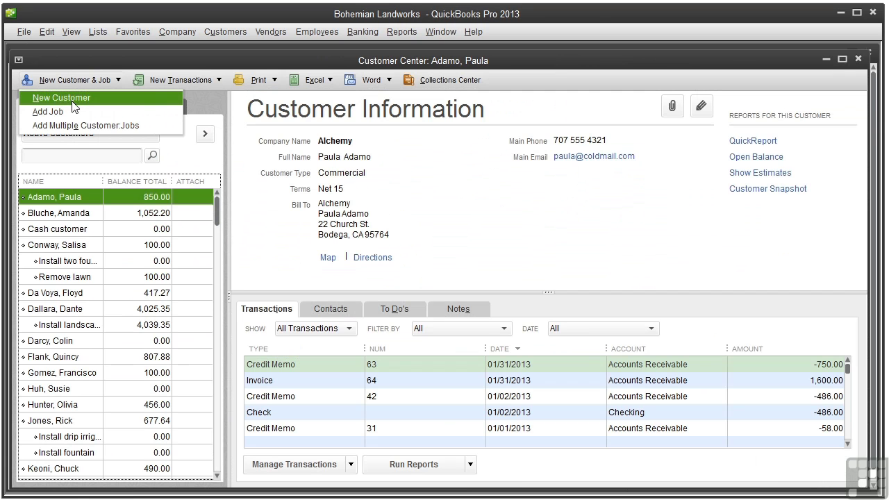
click(77, 101)
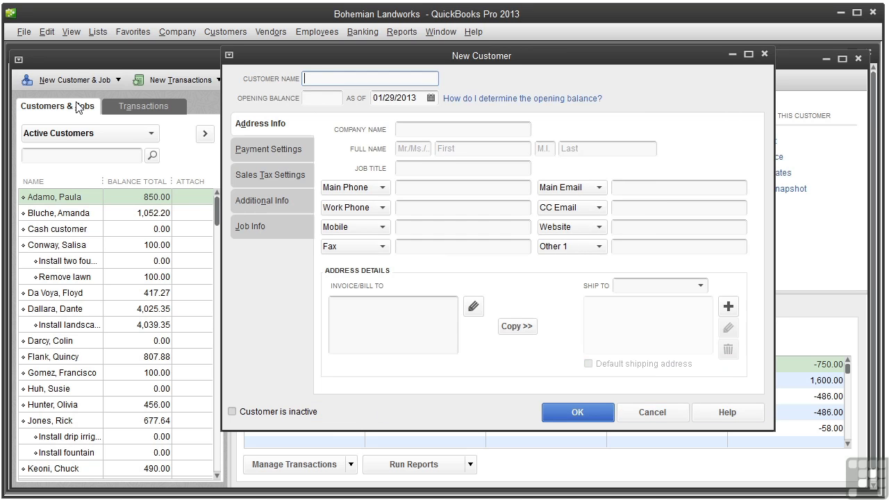
text(Company Tasks)
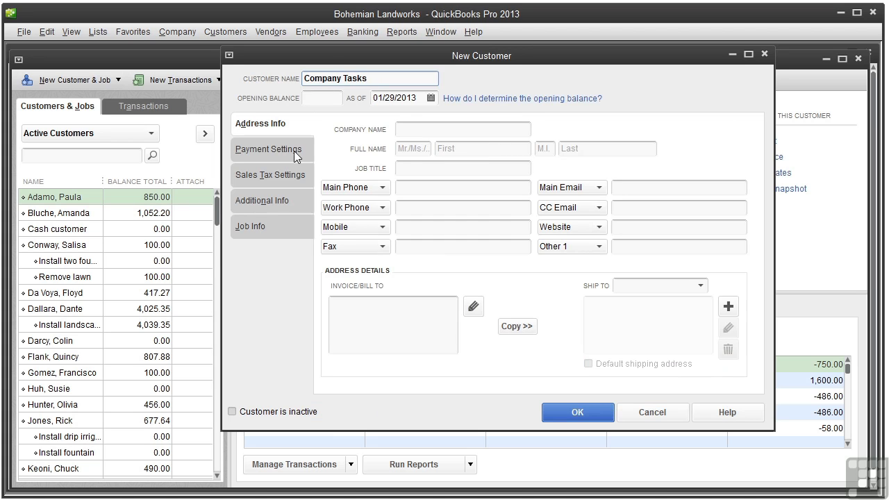
click(584, 413)
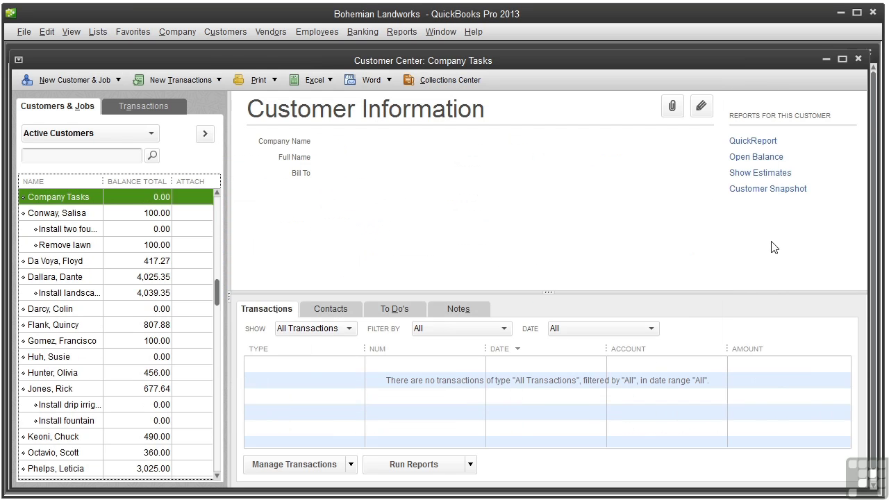
click(858, 58)
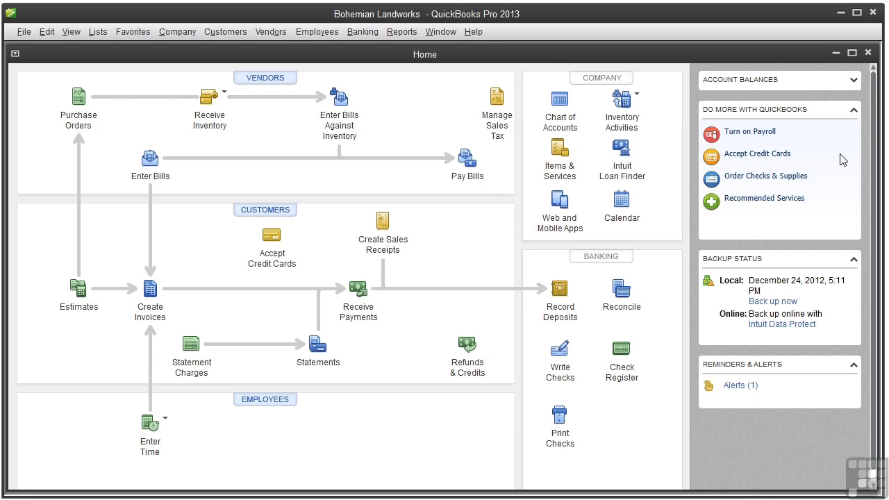
click(325, 33)
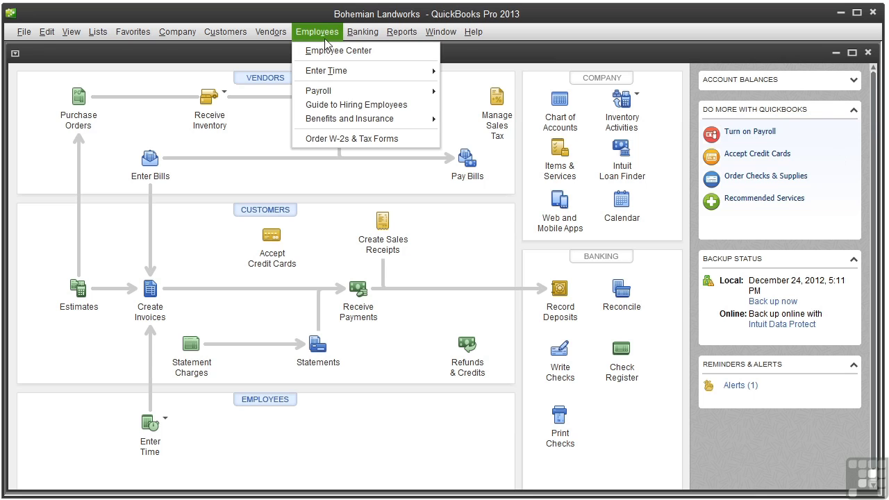
click(330, 35)
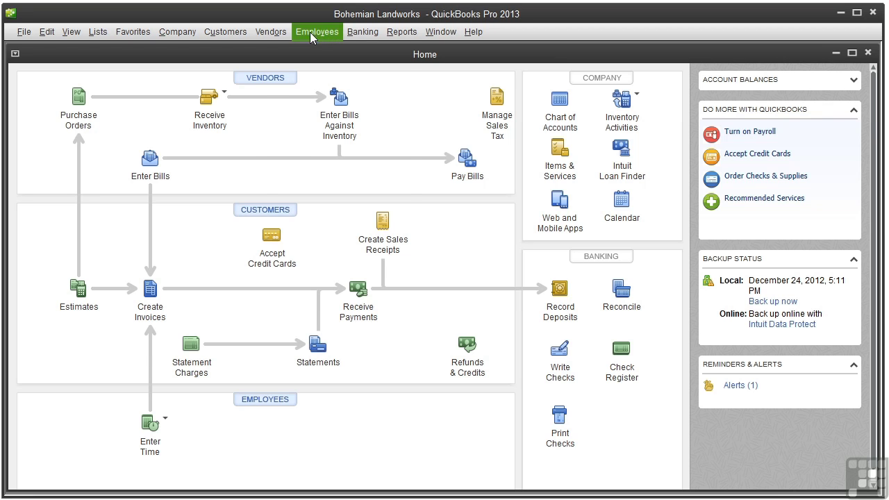
click(275, 33)
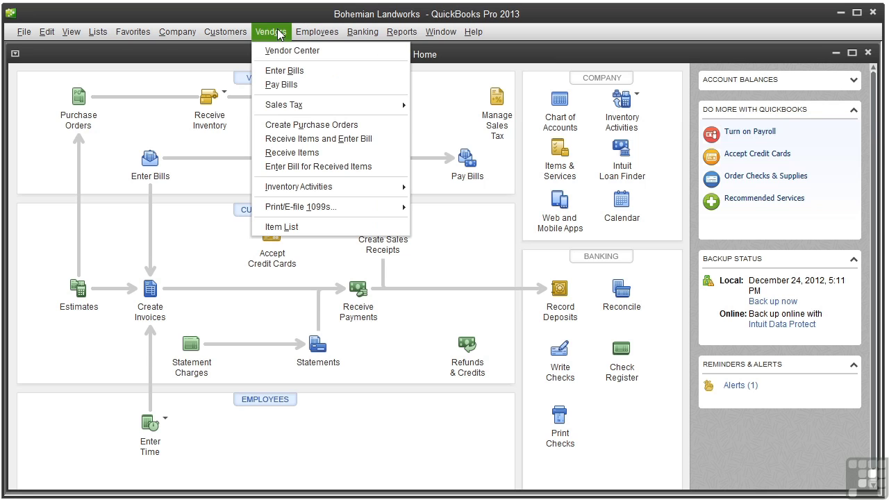
click(278, 33)
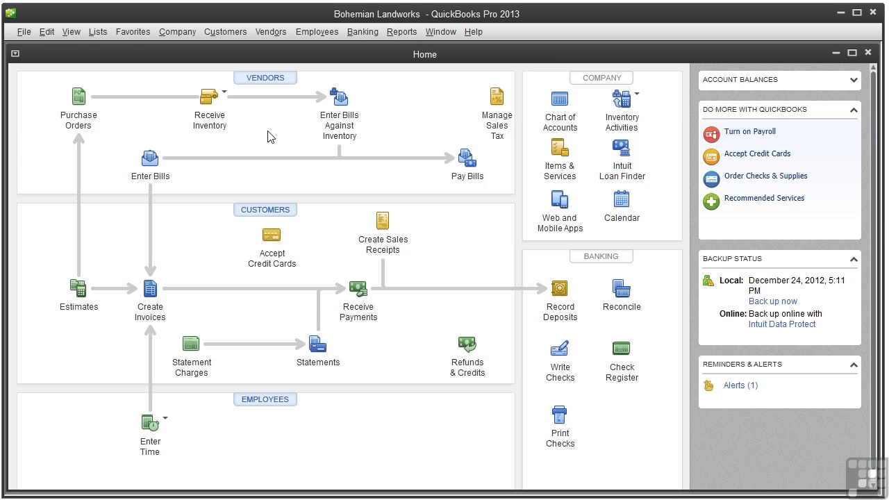
Add 'Me' as a new entry in the Other Names List, then close the list.
click(97, 31)
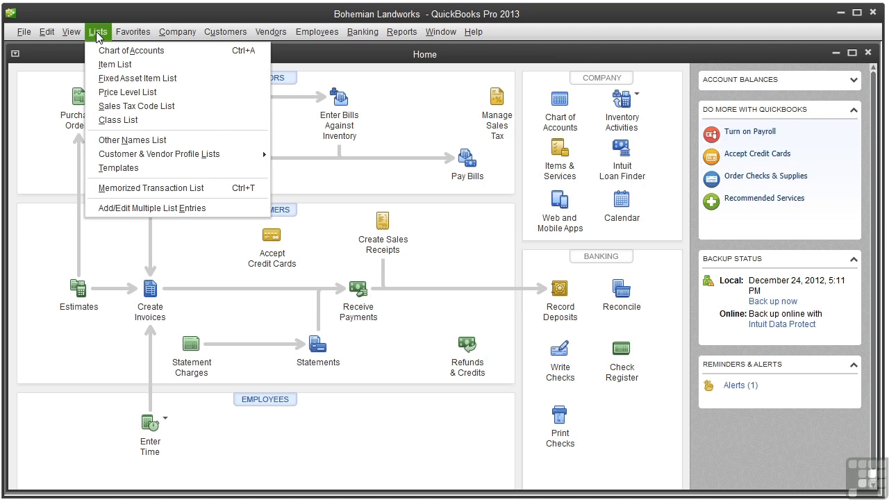
click(129, 141)
click(164, 264)
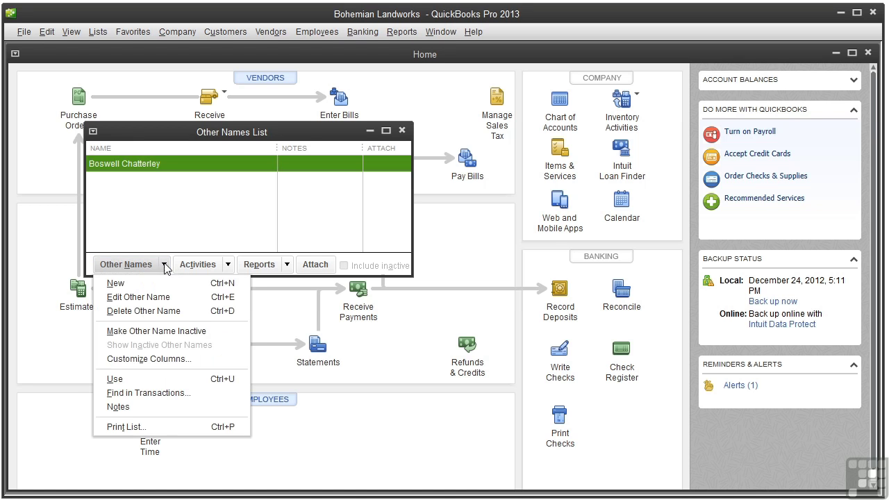
click(154, 282)
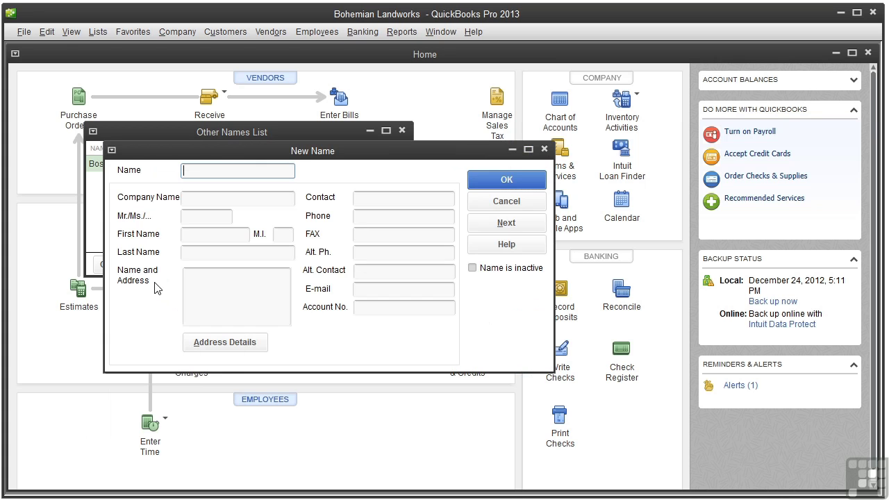
text(Me)
click(503, 183)
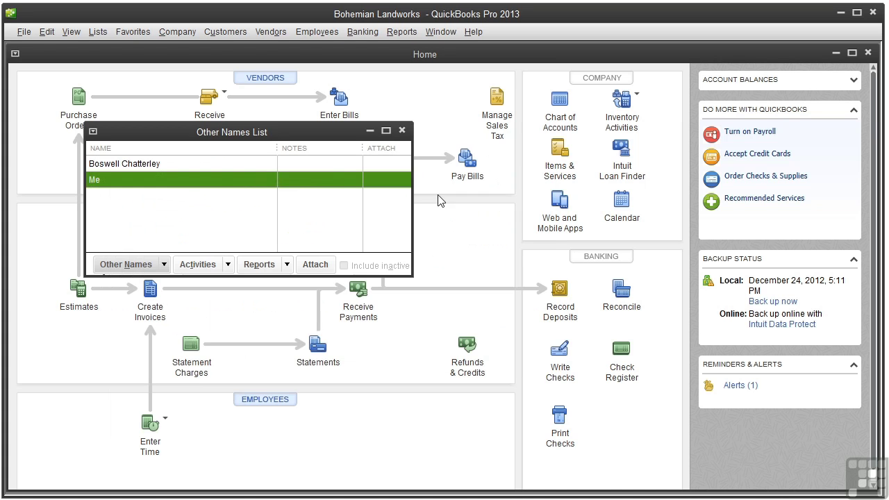
click(401, 131)
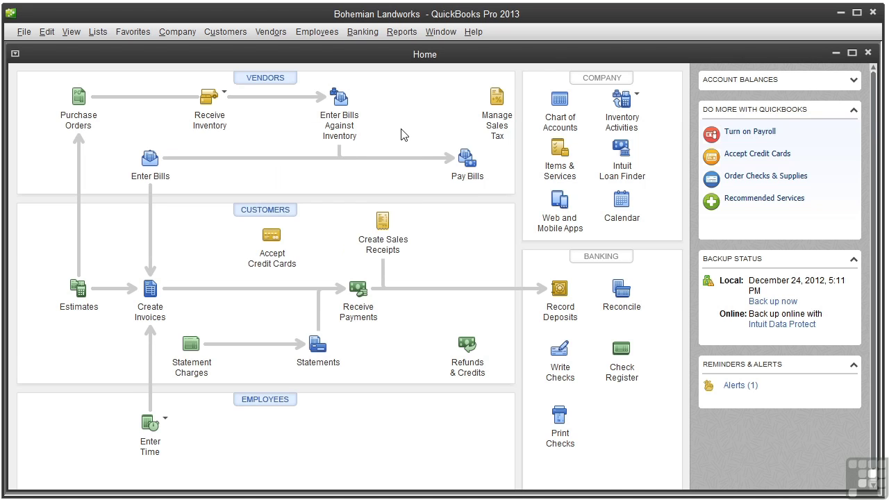